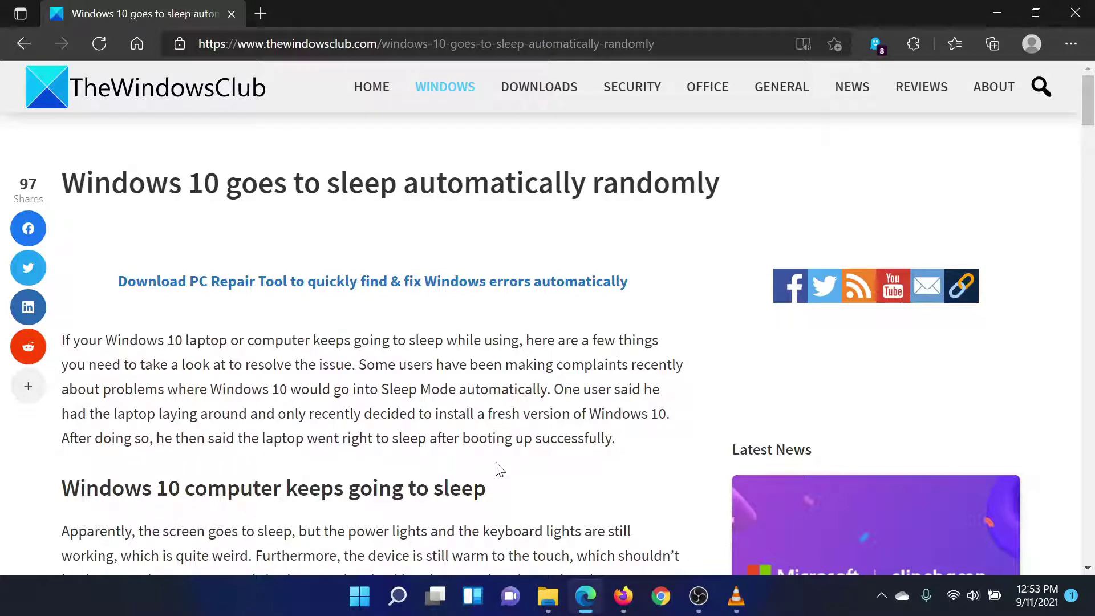
scroll(501, 469, "down", 4)
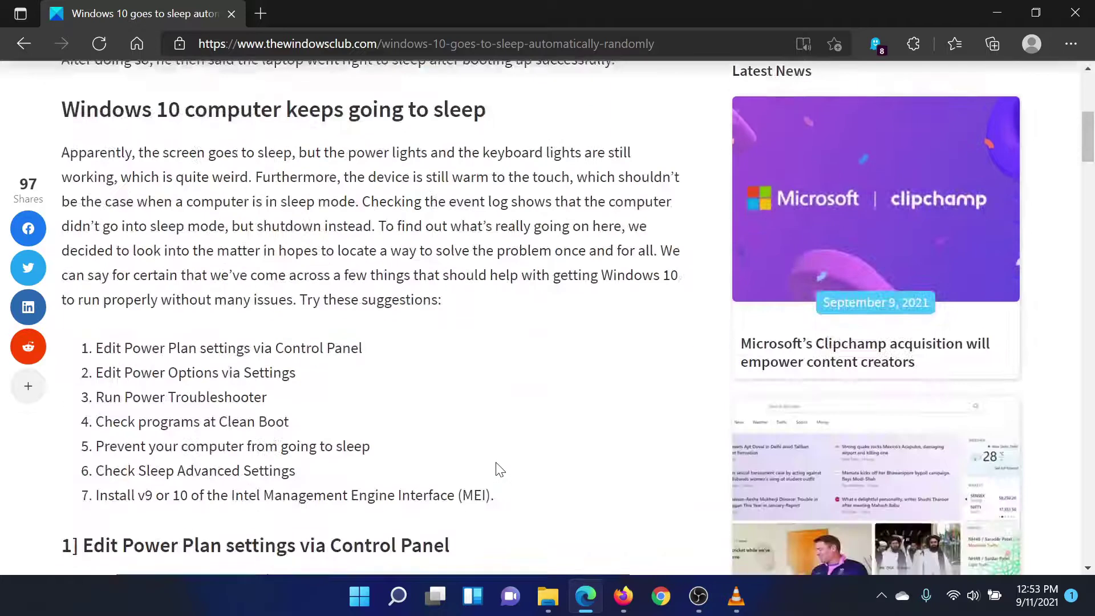
scroll(500, 469, "down", 1)
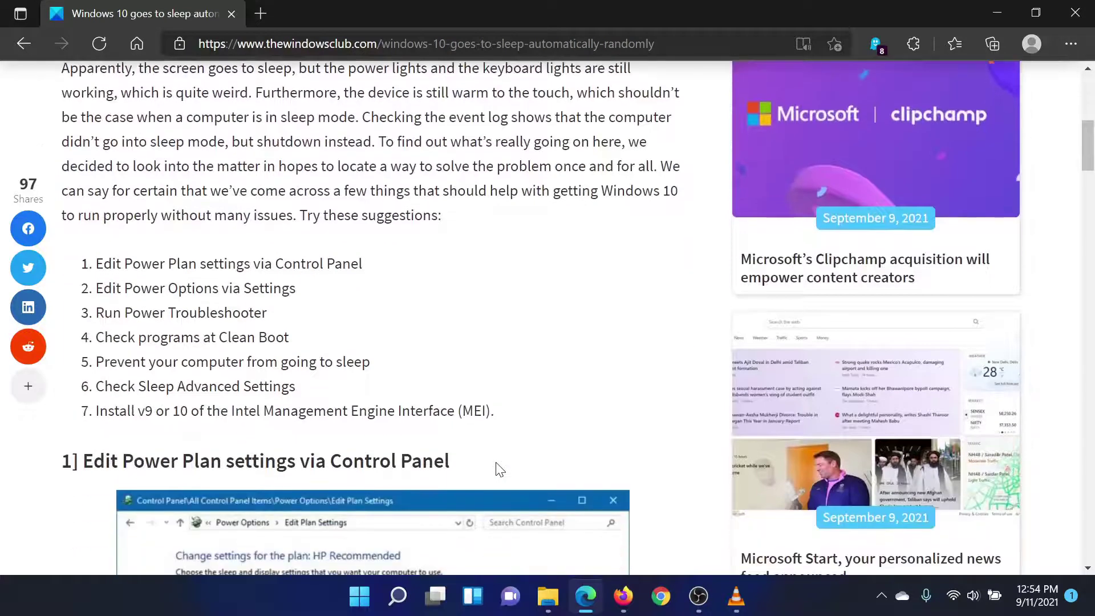
Step: Run powercfg.cpl from the Run box to show the Power Options plans
key("super+r")
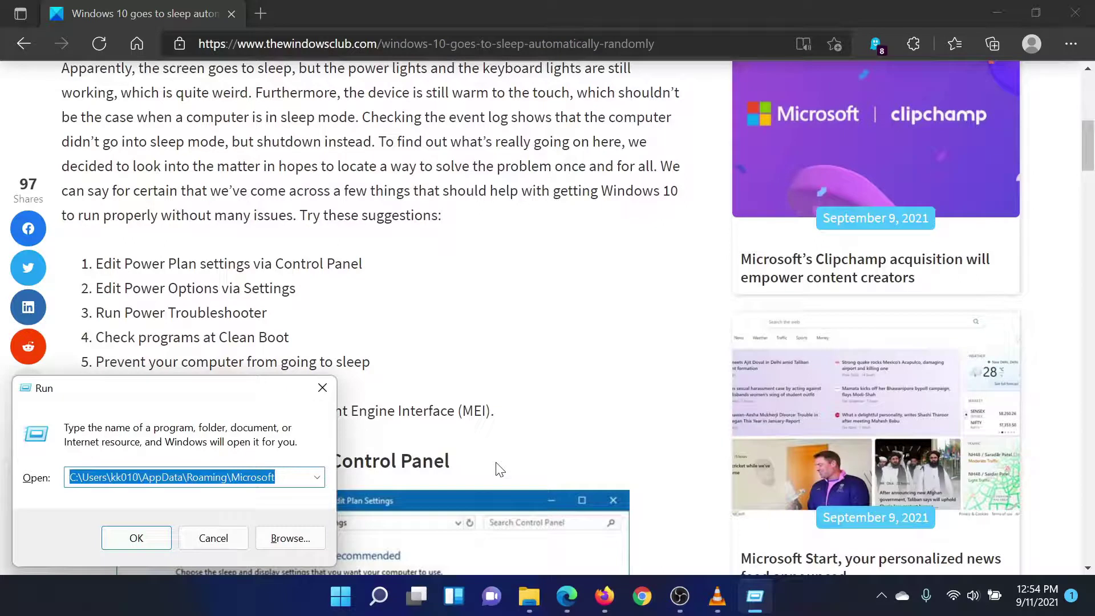
type("po")
key("Down")
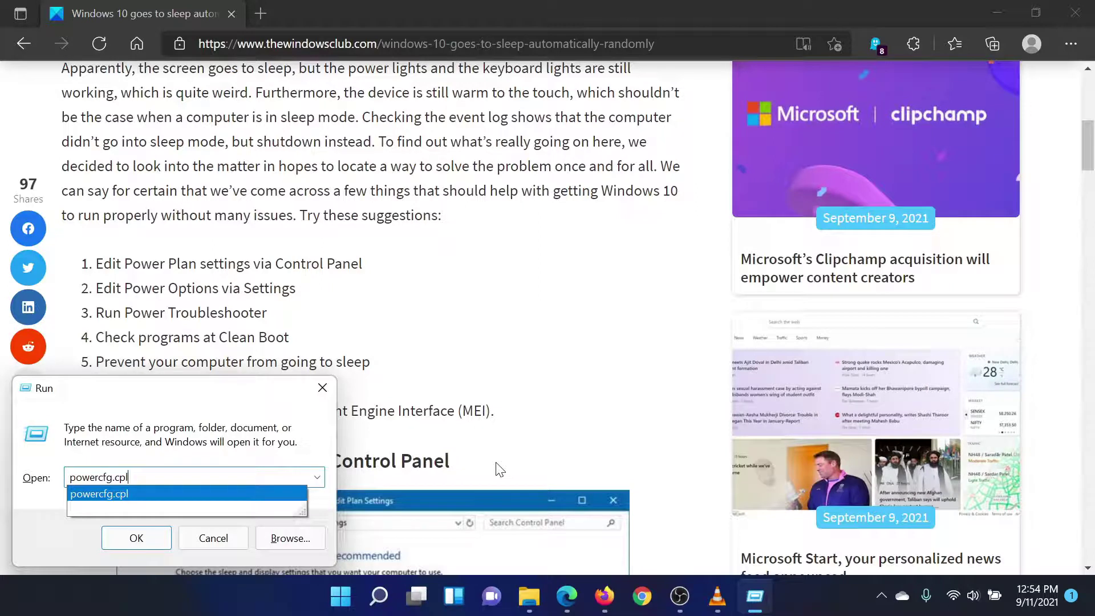
key("Return")
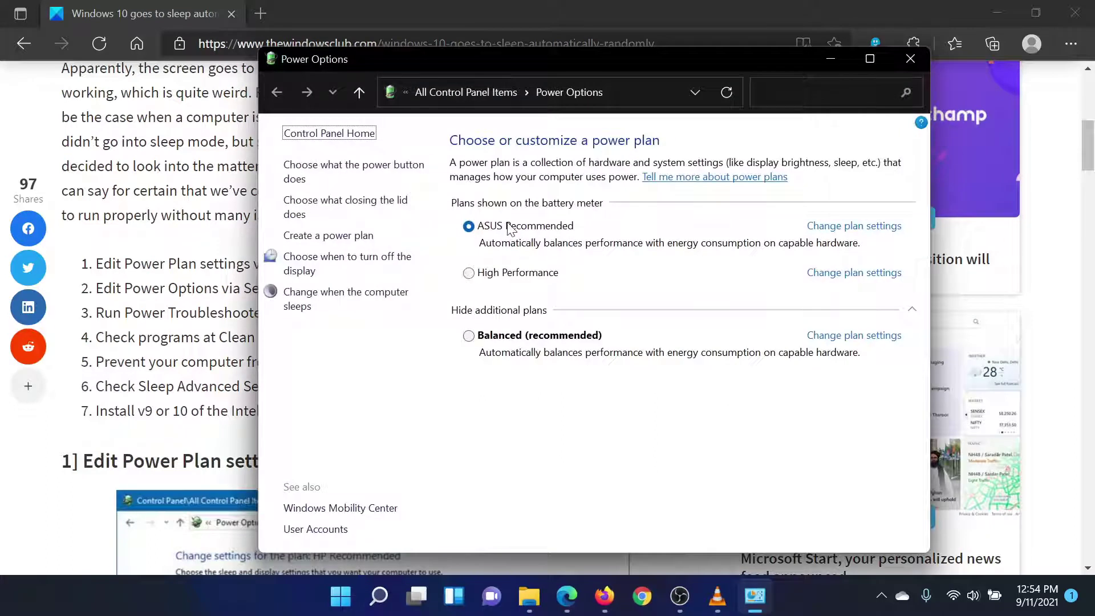
Step: Set the ASUS Recommended plan's sleep timers to Never on battery and plugged in
left_click(847, 228)
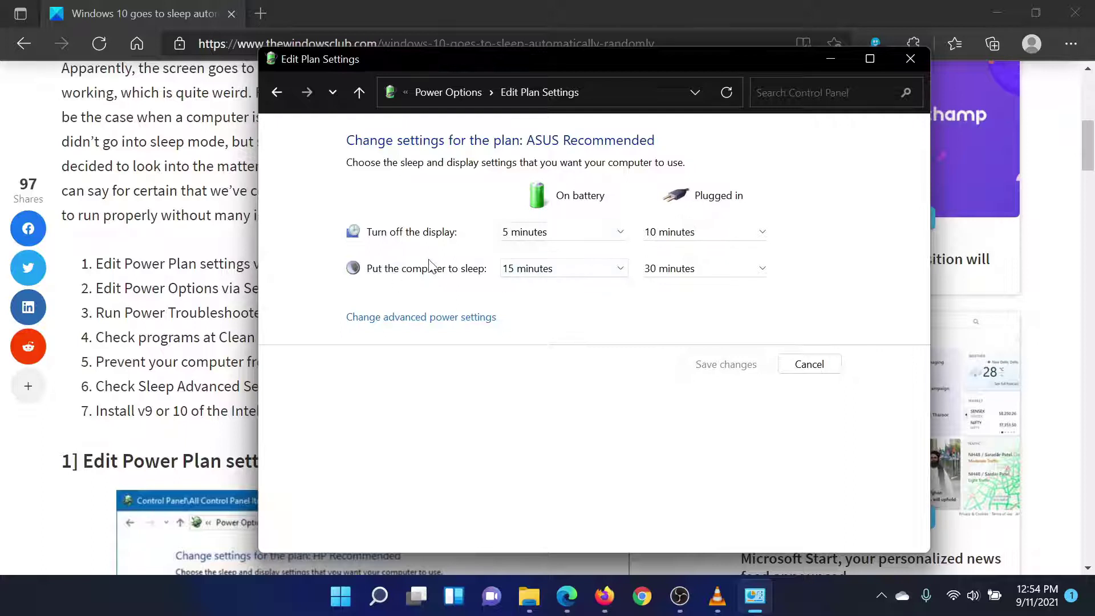
left_click(554, 272)
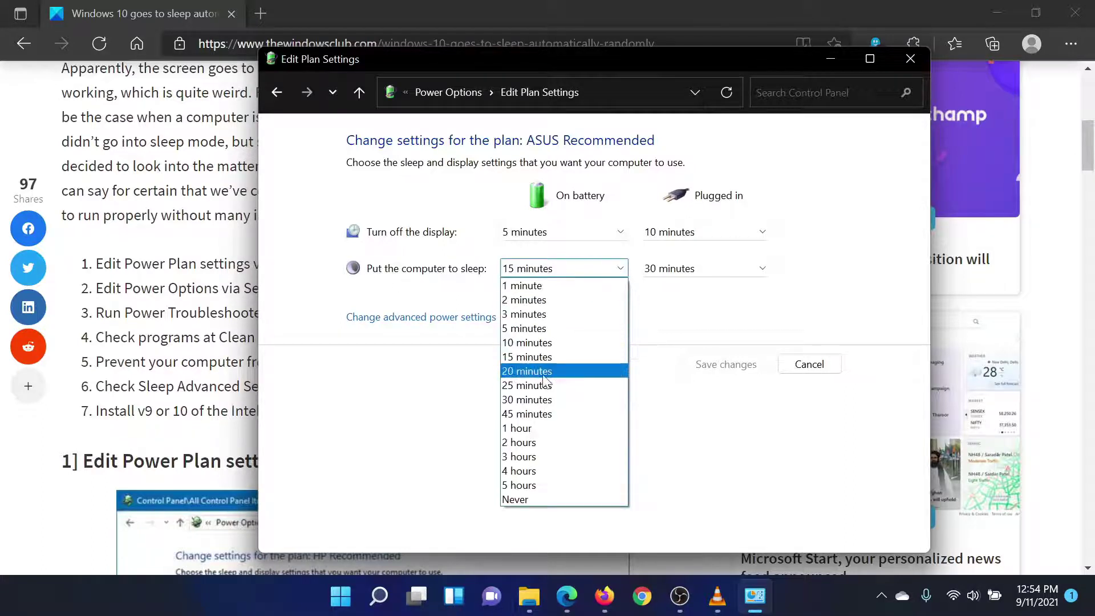
left_click(547, 500)
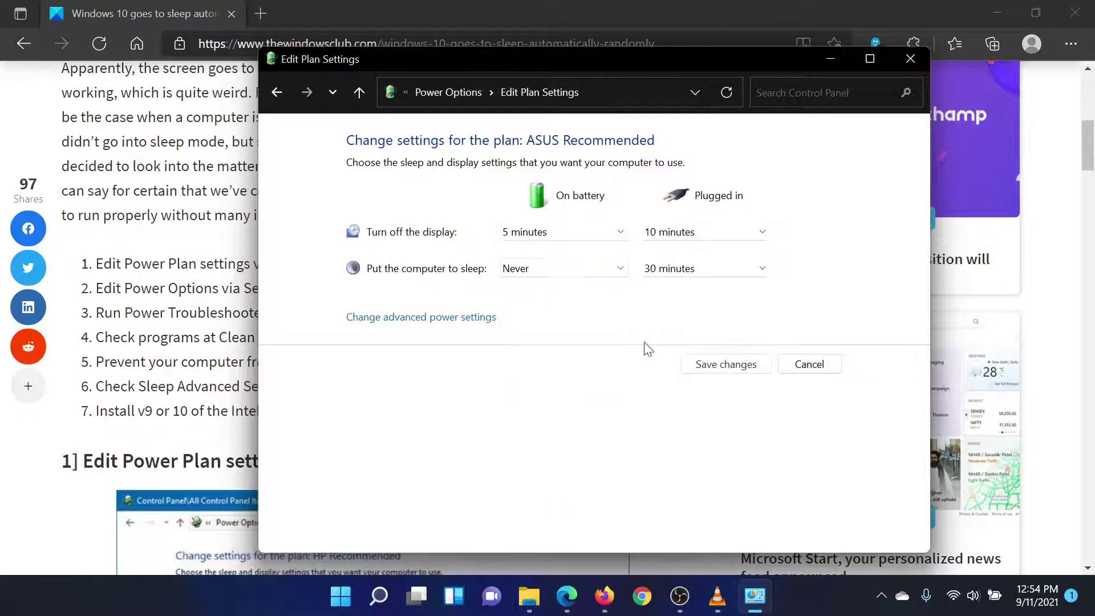
left_click(675, 271)
left_click(688, 499)
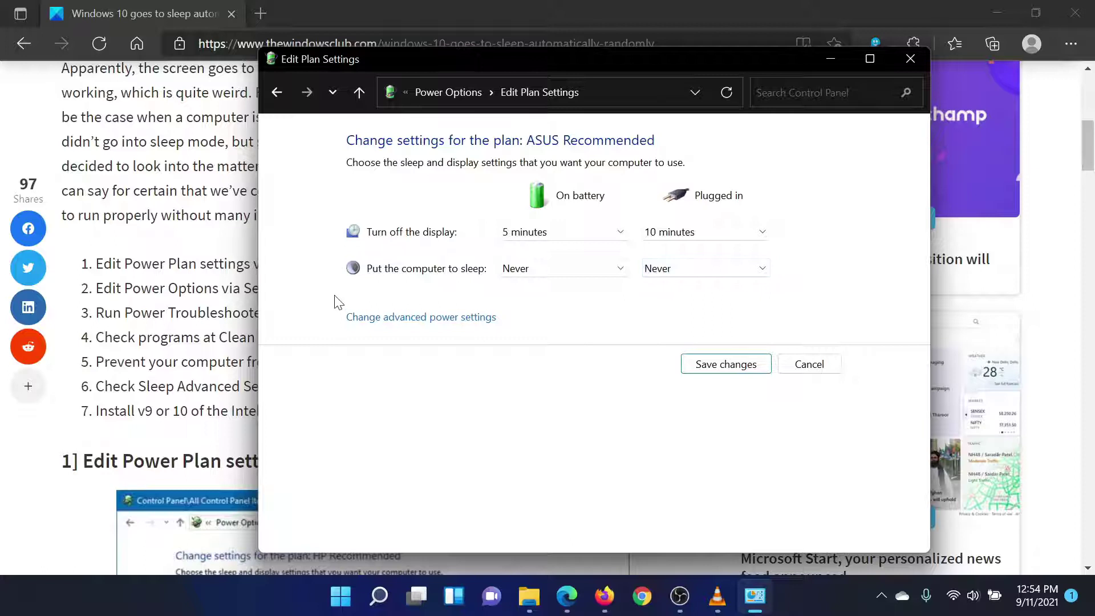
Step: Return to the Edge article and highlight the 'Check programs at Clean Boot' suggestion
left_click(241, 276)
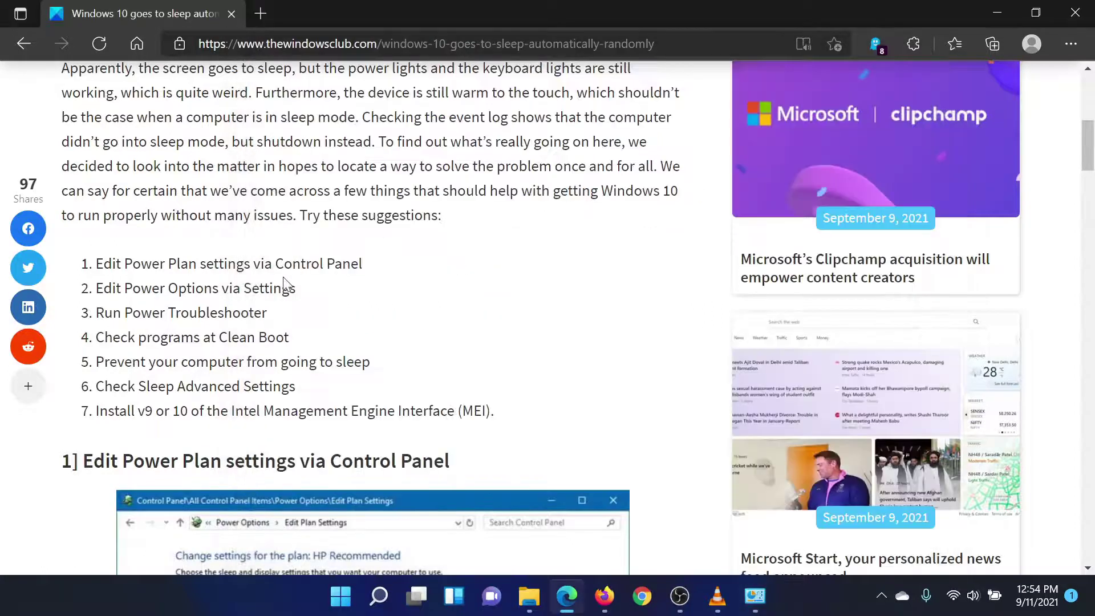
left_click_drag(96, 337, 295, 339)
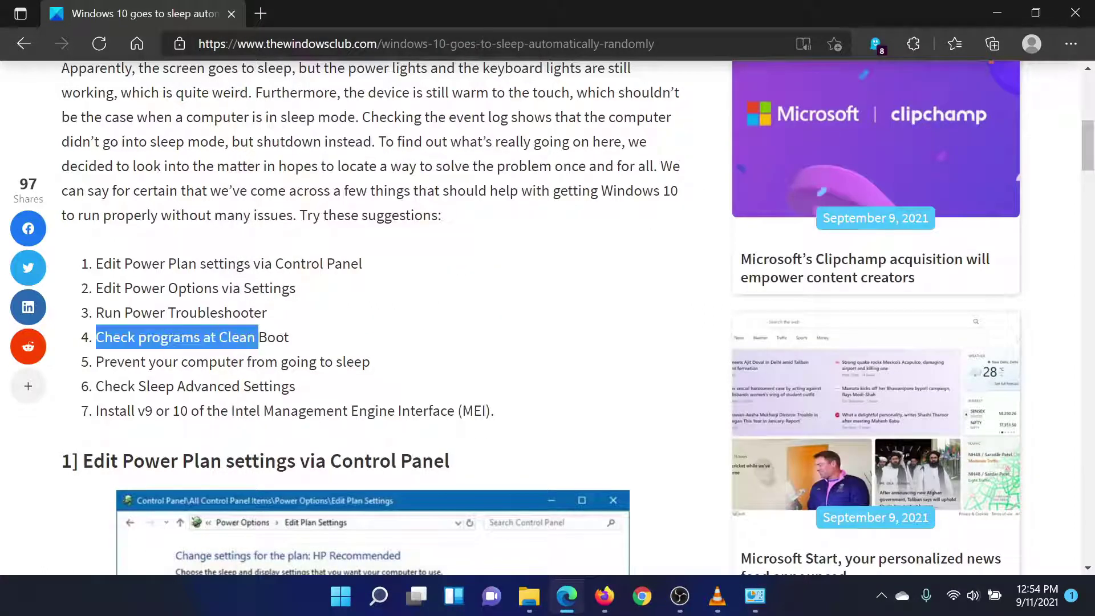
left_click(298, 339)
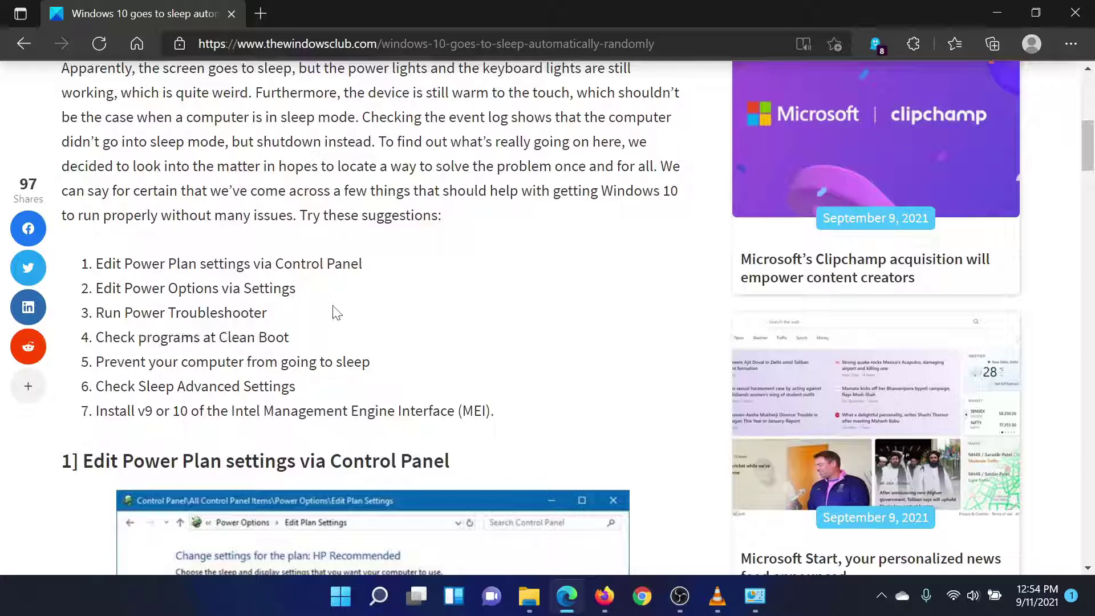
Step: Run msconfig from the Run box to open System Configuration
key("super+r")
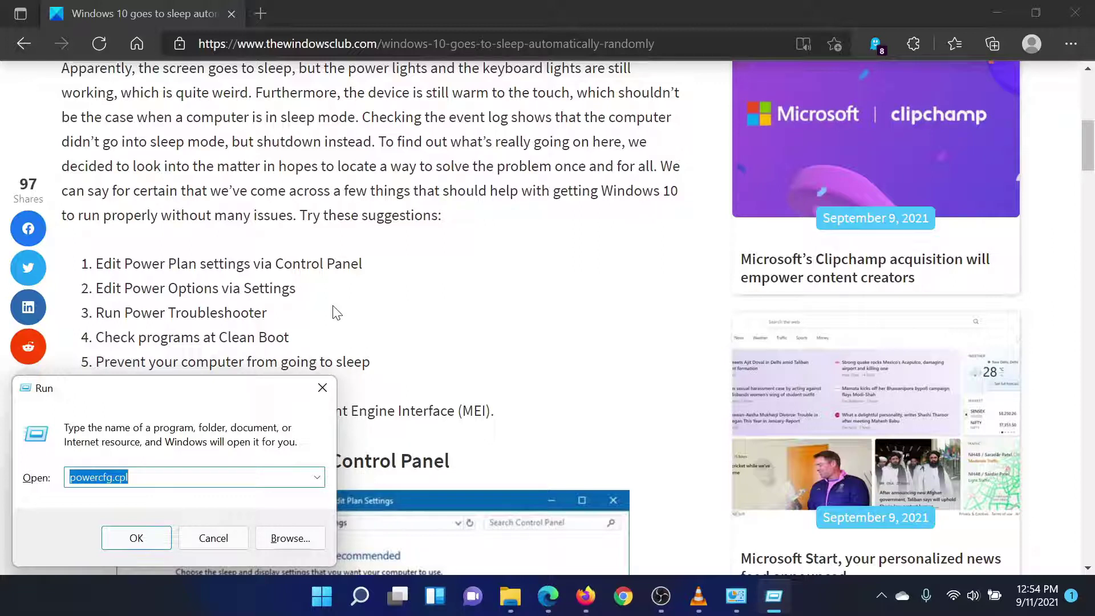
type("msco")
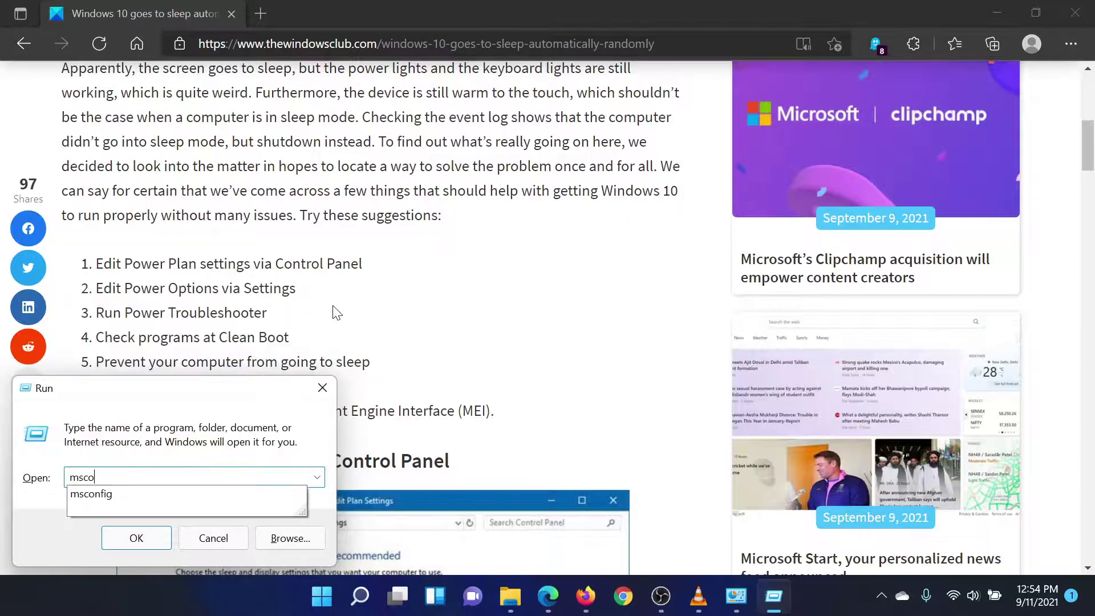
type("nfig")
key("Return")
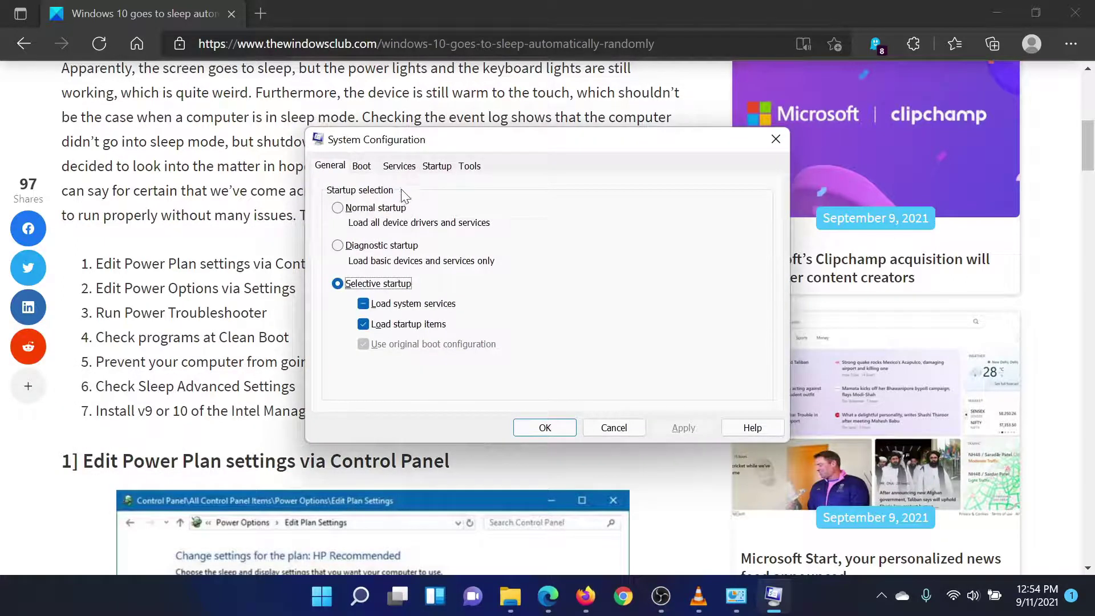
Step: Hide Microsoft services, disable all remaining services, then apply and confirm with OK
left_click(402, 168)
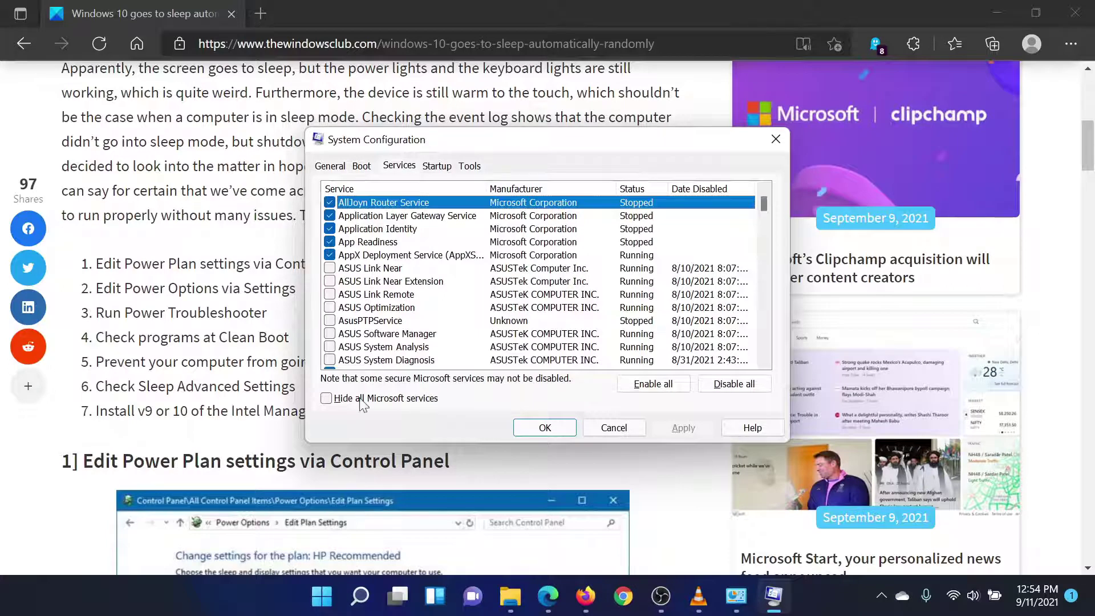
left_click(327, 398)
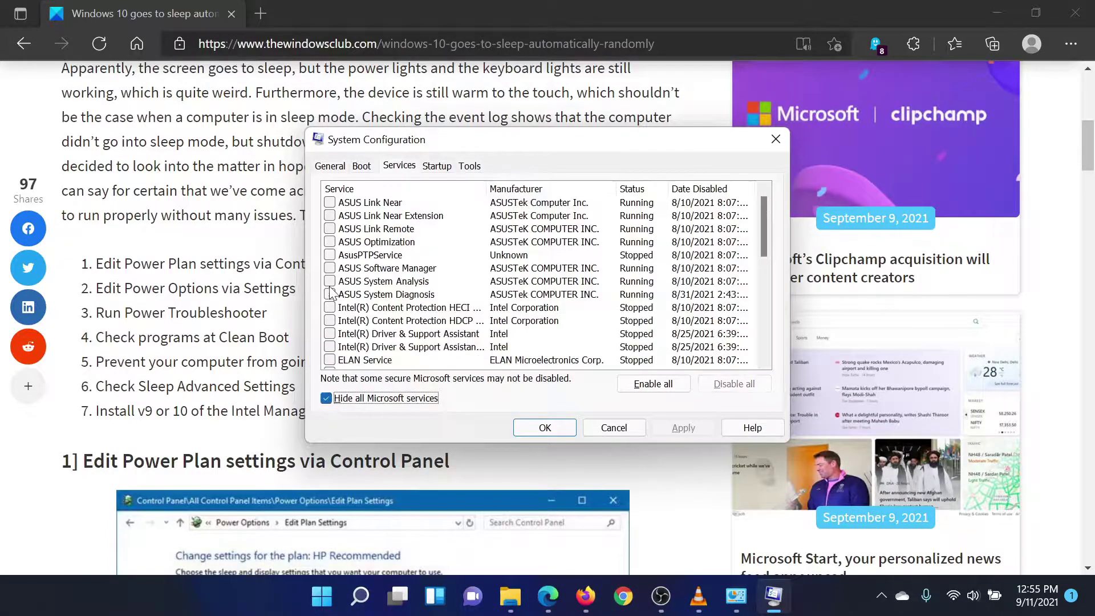
left_click(330, 255)
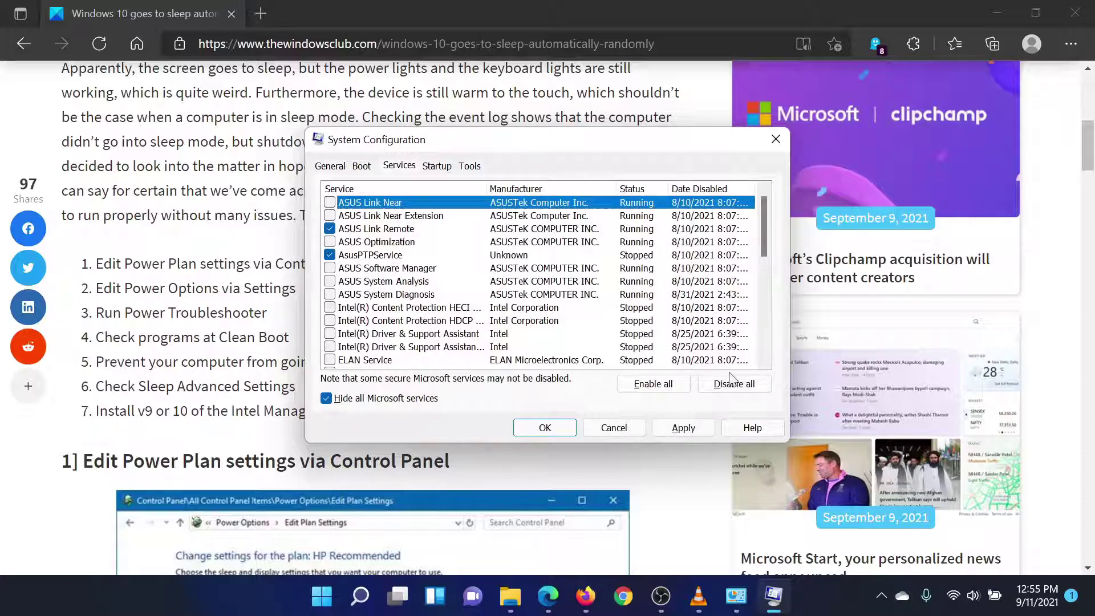
left_click(733, 382)
left_click(683, 428)
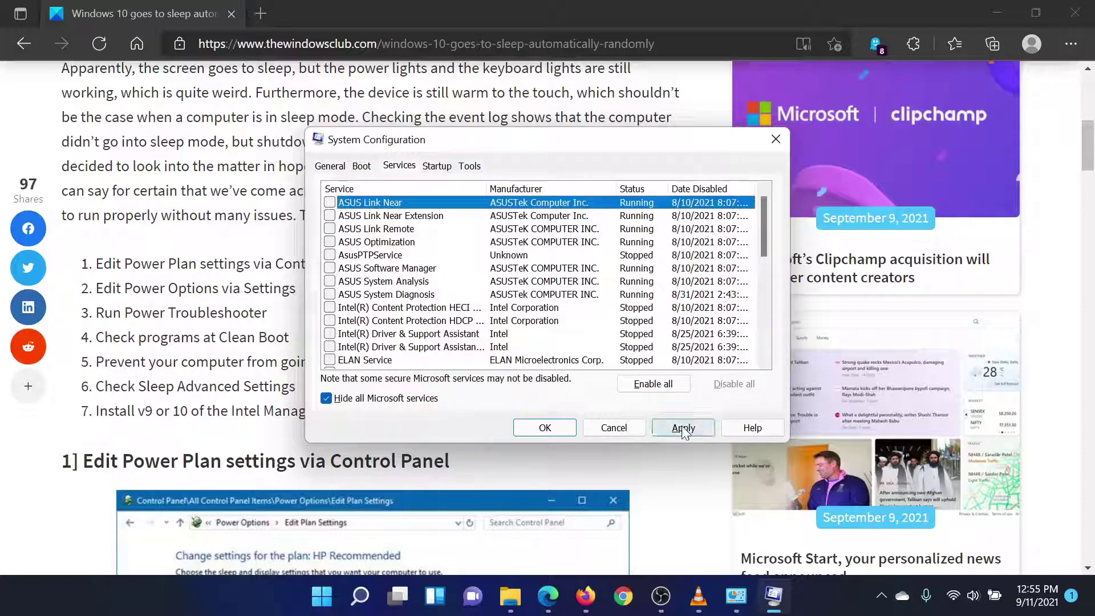
left_click(548, 429)
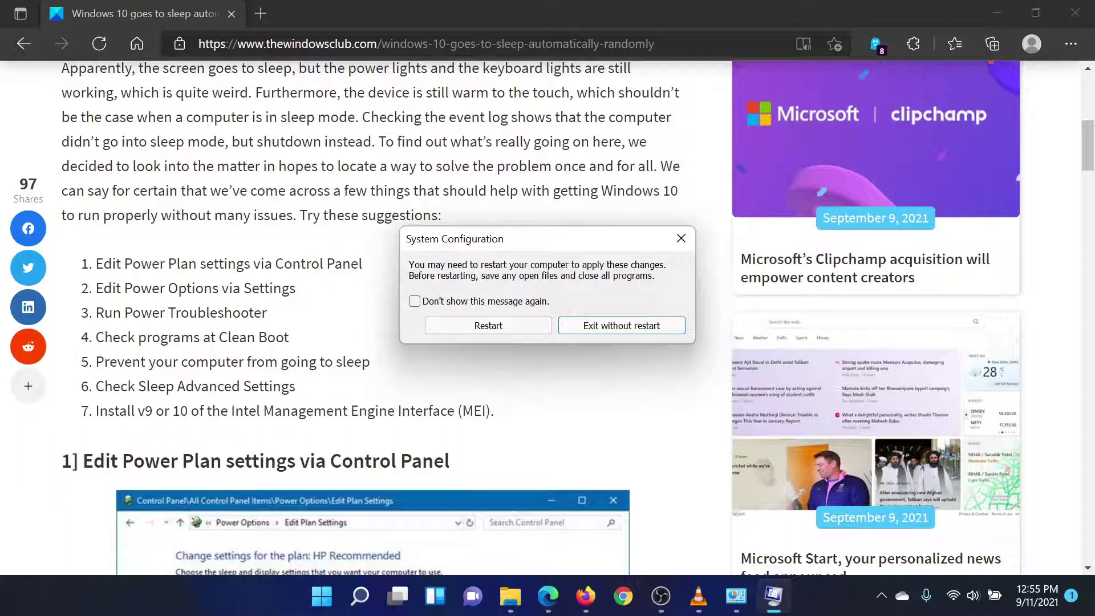
Step: Dismiss the restart prompt with Exit without restart
left_click(682, 239)
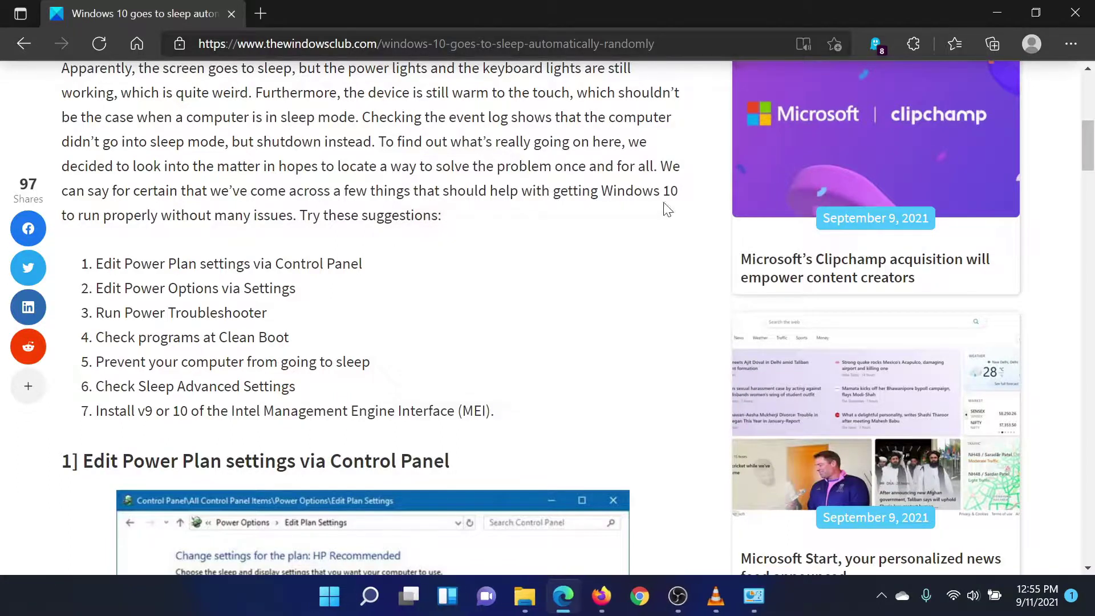
scroll(652, 210, "up", 3)
scroll(652, 209, "up", 1)
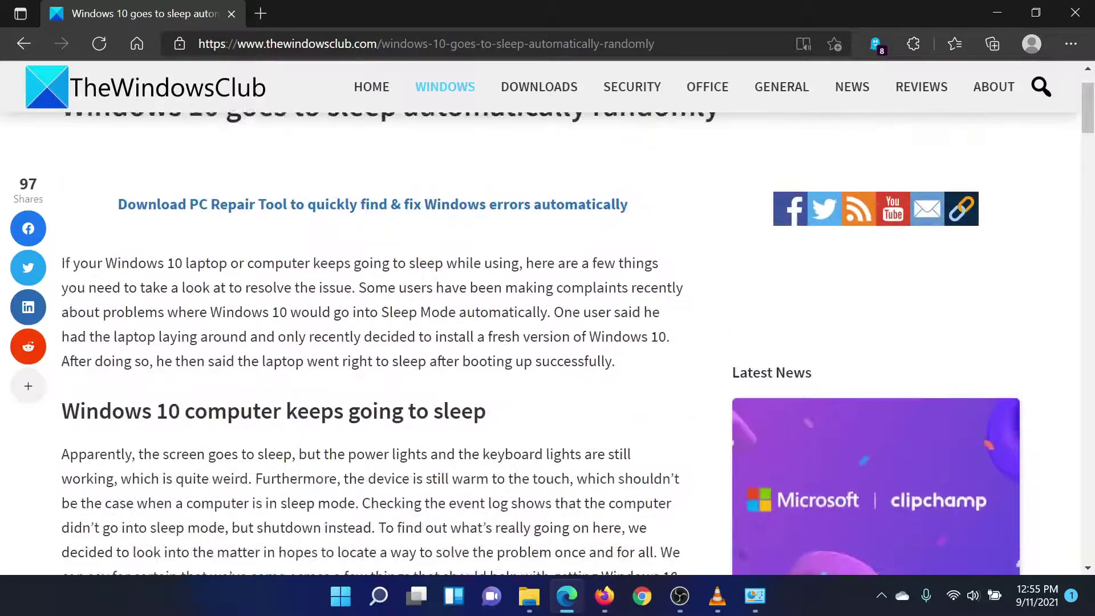
scroll(652, 210, "up", 1)
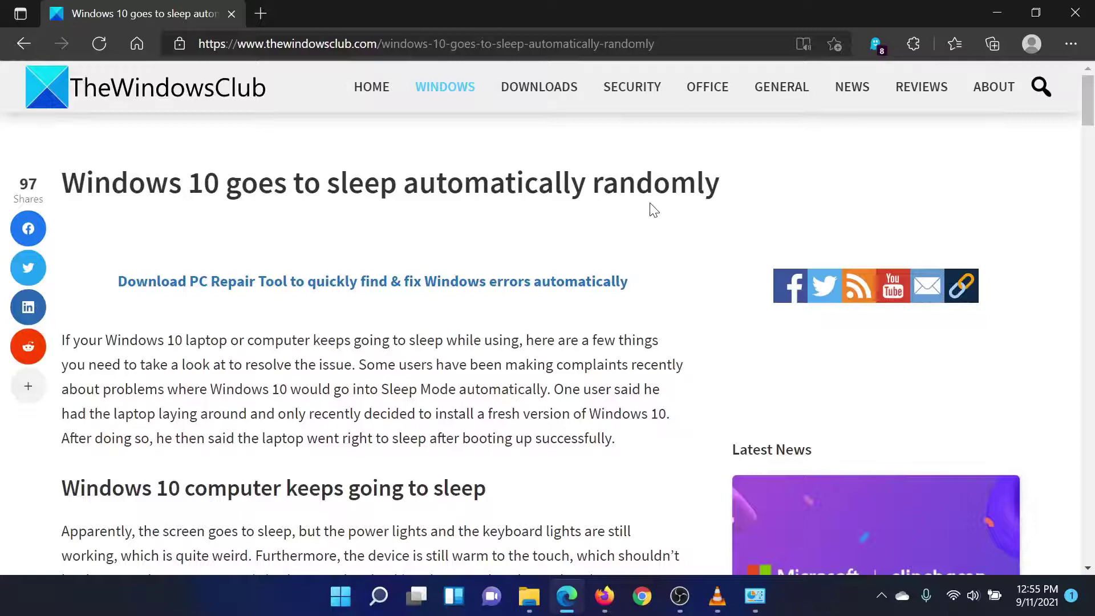